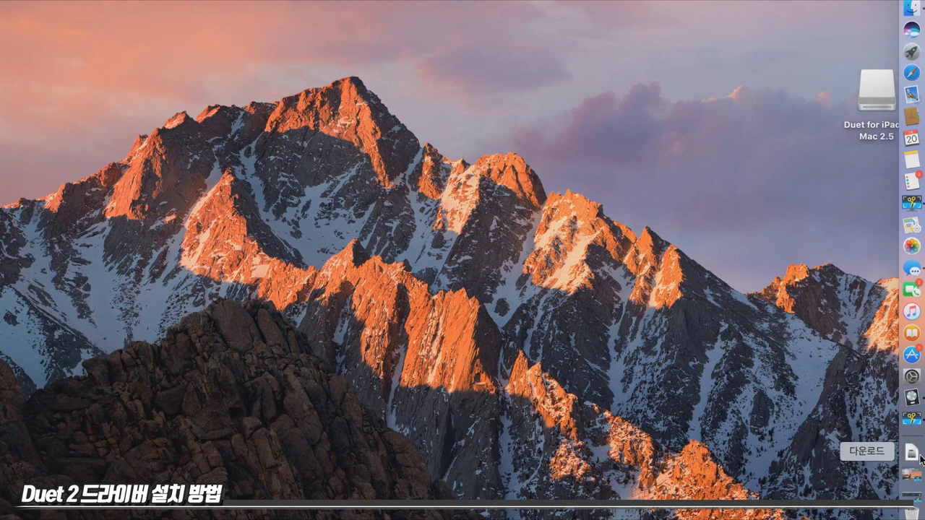
Step: Open the downloaded duet_2.5.dmg disk image and launch the Duet Software Installer package
{"action": "left_click", "coordinate": [920, 456]}
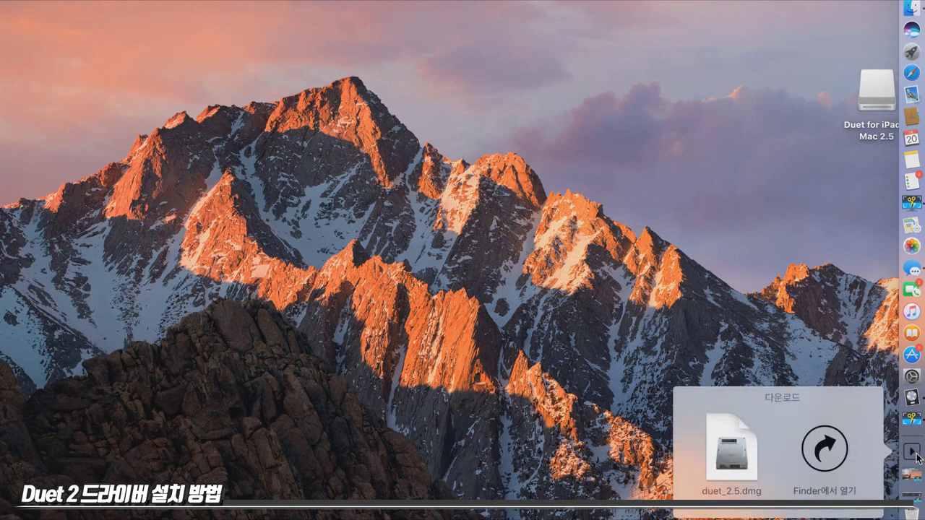
{"action": "left_click", "coordinate": [741, 446]}
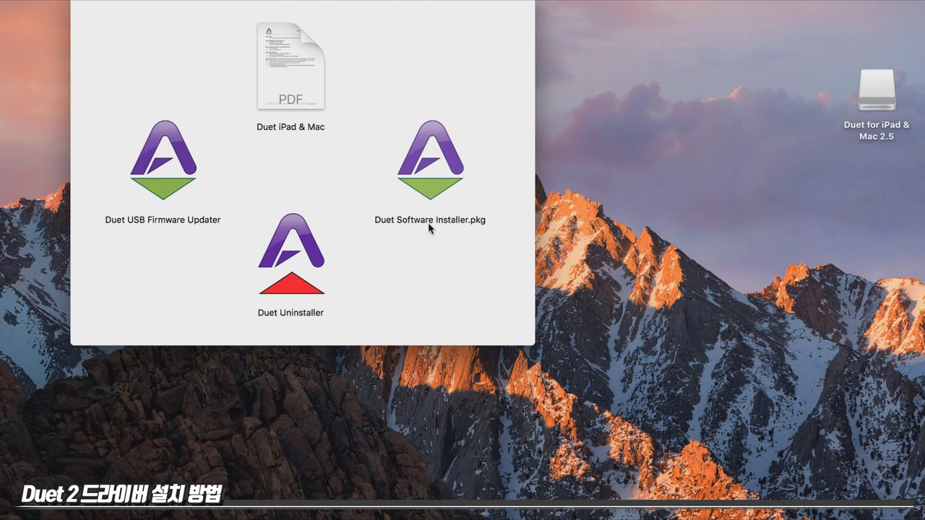
{"action": "double_click", "coordinate": [425, 178]}
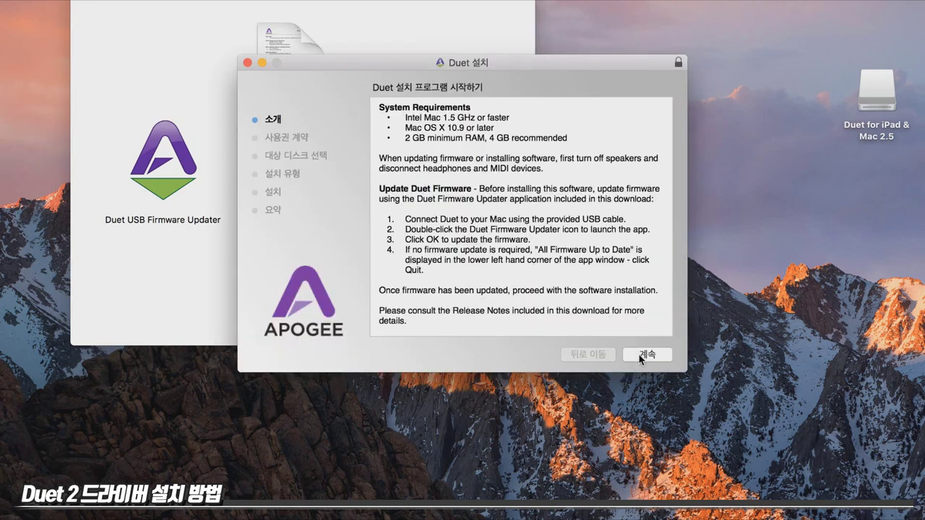
Step: Accept the software license agreement and start the standard installation of the Duet software
{"action": "left_click", "coordinate": [639, 357]}
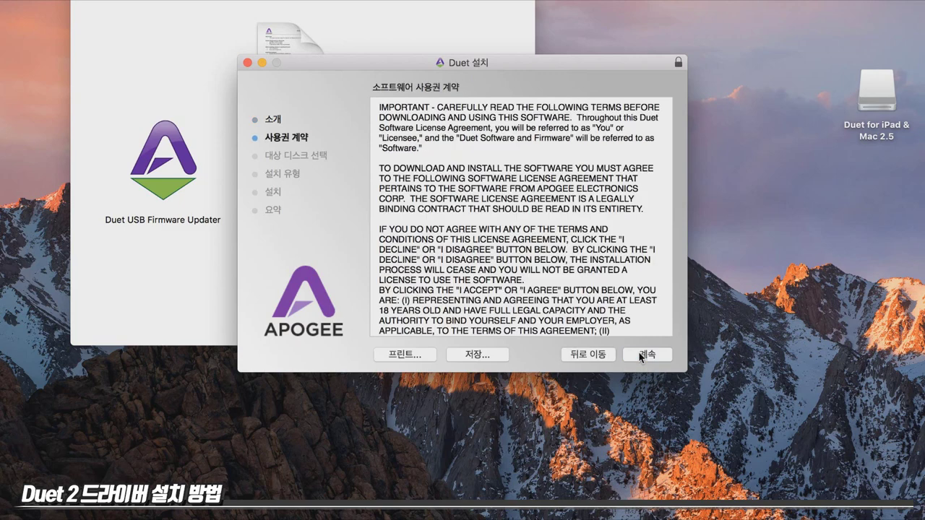
{"action": "left_click", "coordinate": [639, 356]}
{"action": "left_click", "coordinate": [616, 179]}
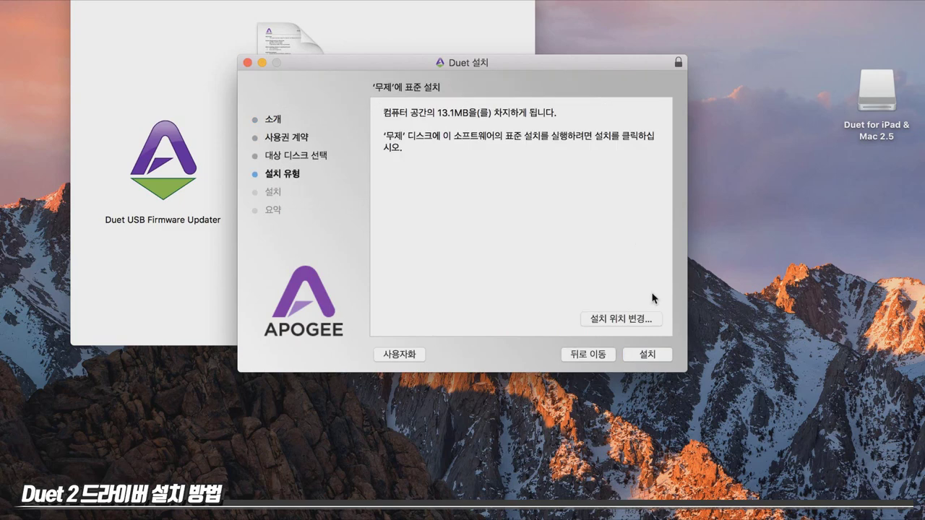
{"action": "left_click", "coordinate": [642, 356]}
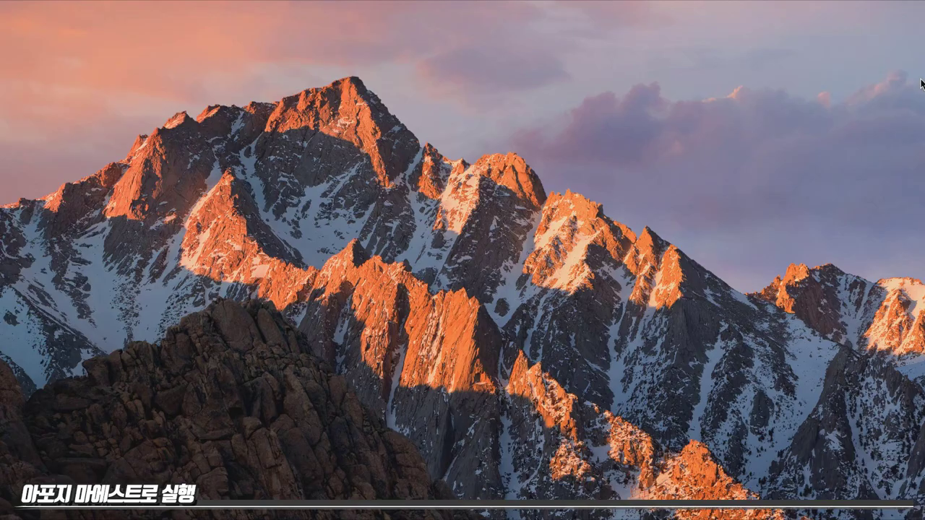
Step: Launch Apogee Maestro 2 from the Applications folder and reposition its window on the desktop
{"action": "mouse_move", "coordinate": [918, 116]}
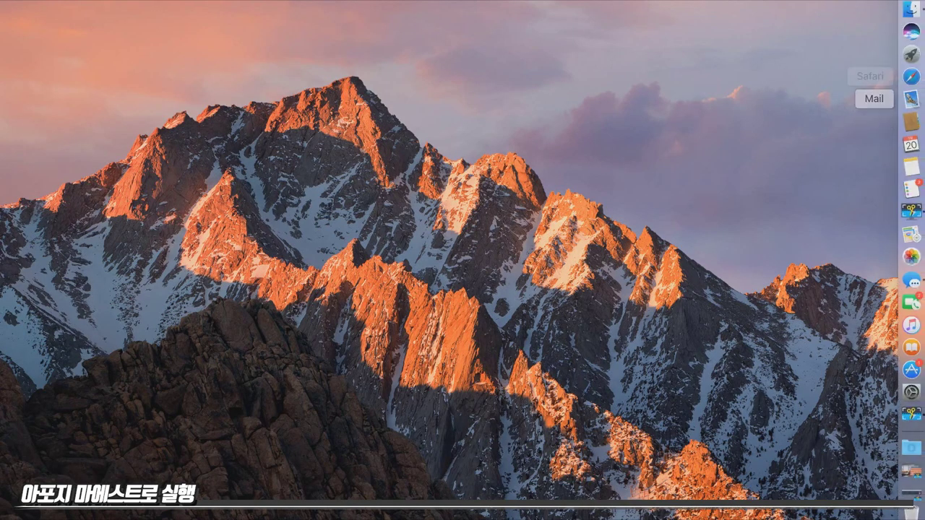
{"action": "left_click", "coordinate": [912, 16]}
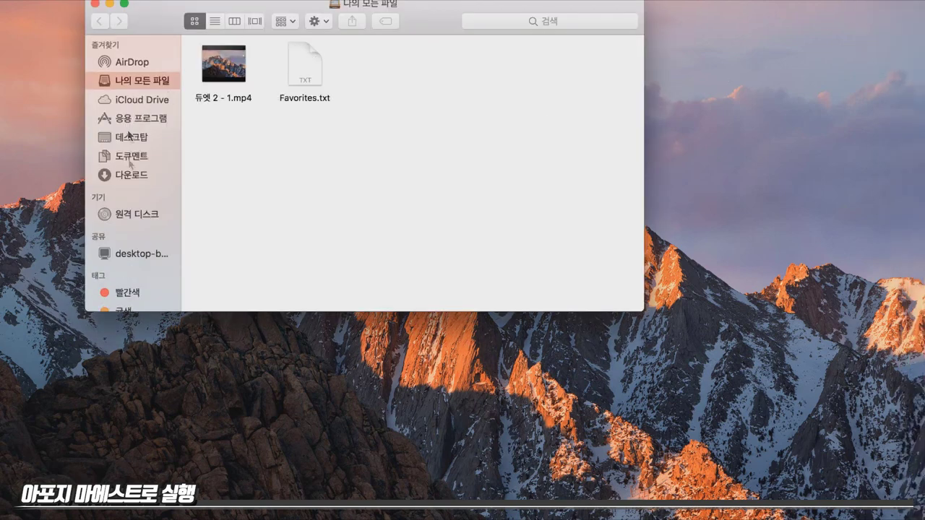
{"action": "left_click", "coordinate": [140, 119]}
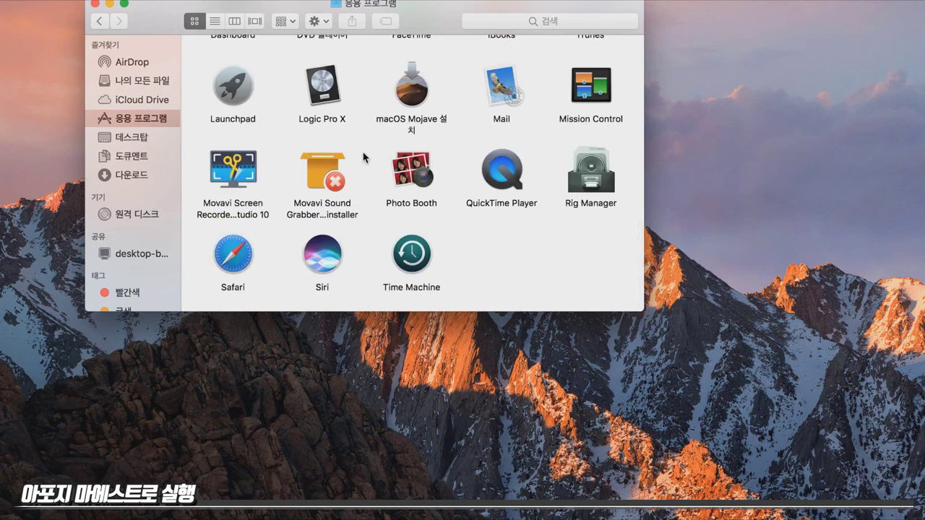
{"action": "scroll", "coordinate": [364, 157], "scroll_direction": "up", "scroll_amount": 5}
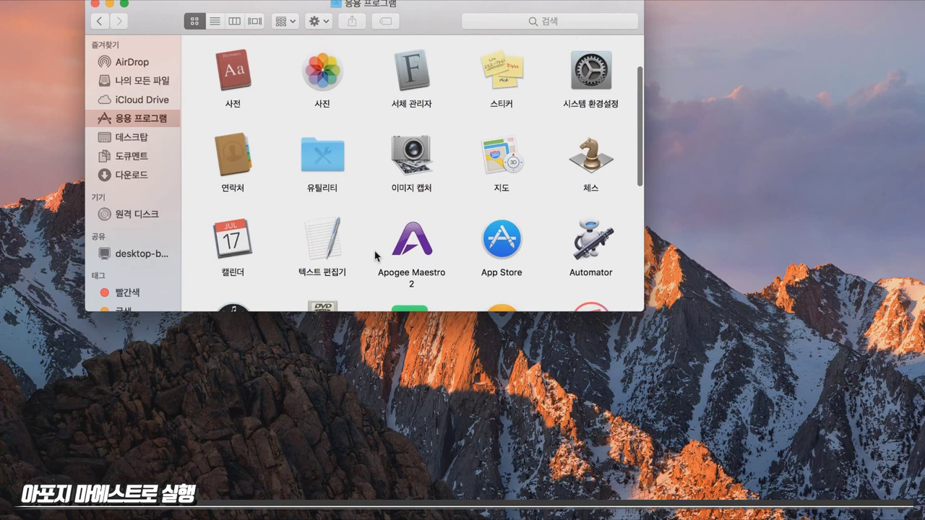
{"action": "scroll", "coordinate": [376, 250], "scroll_direction": "down", "scroll_amount": 2}
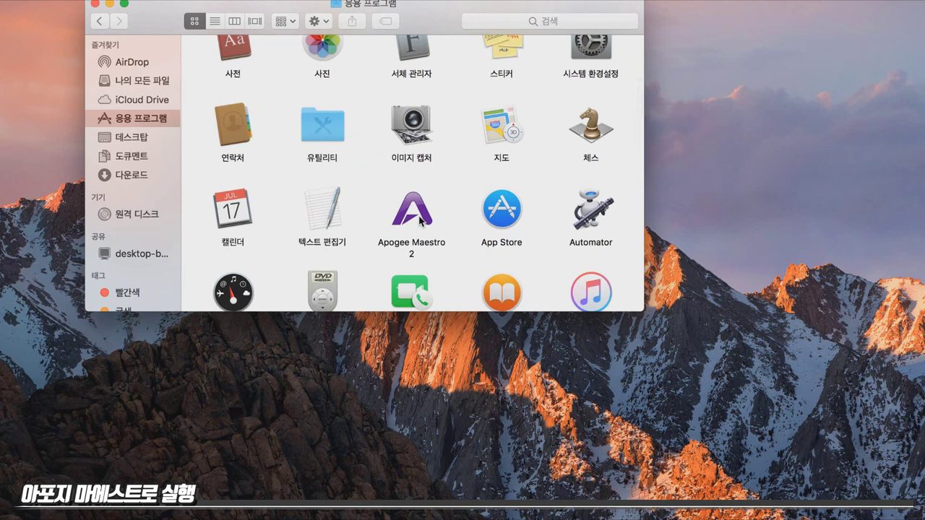
{"action": "double_click", "coordinate": [417, 211]}
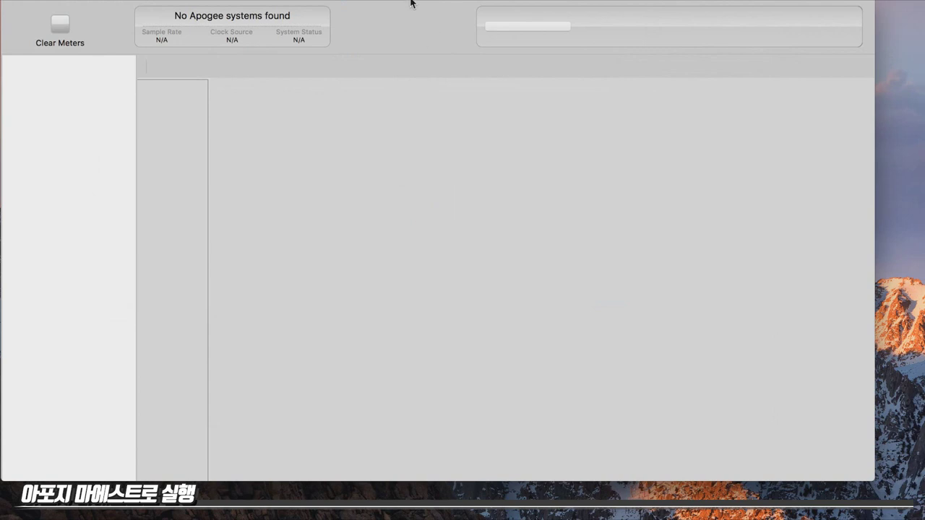
{"action": "left_click_drag", "start_coordinate": [382, 3], "coordinate": [406, 10]}
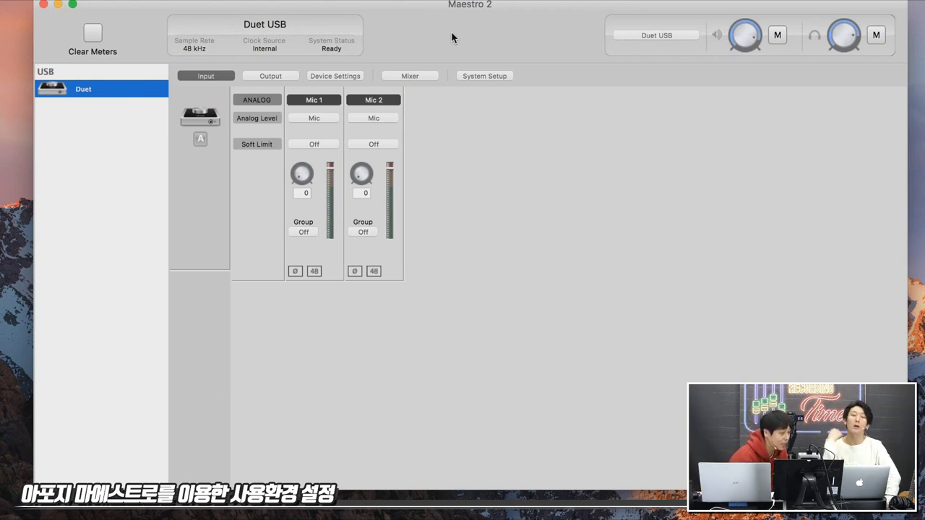
Step: Switch the first input's analog level to Inst and return it to Mic
{"action": "left_click", "coordinate": [322, 118]}
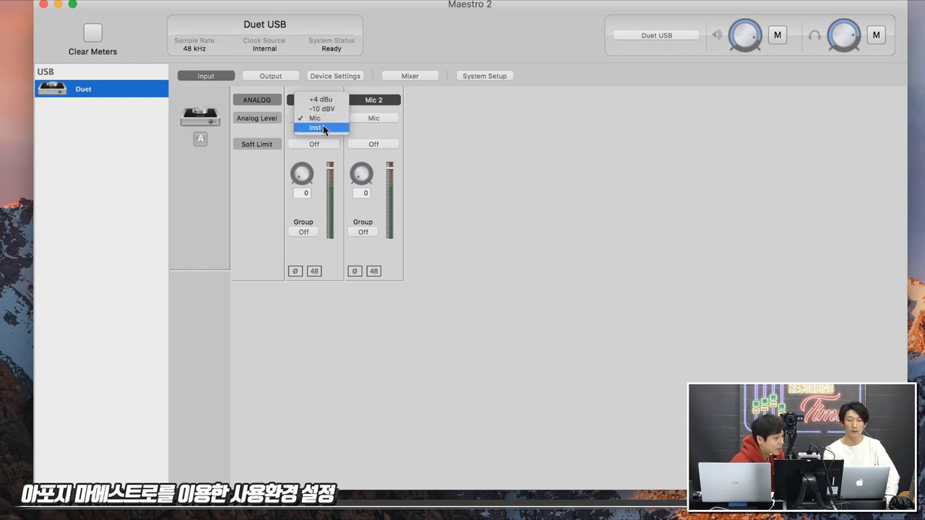
{"action": "left_click", "coordinate": [323, 126]}
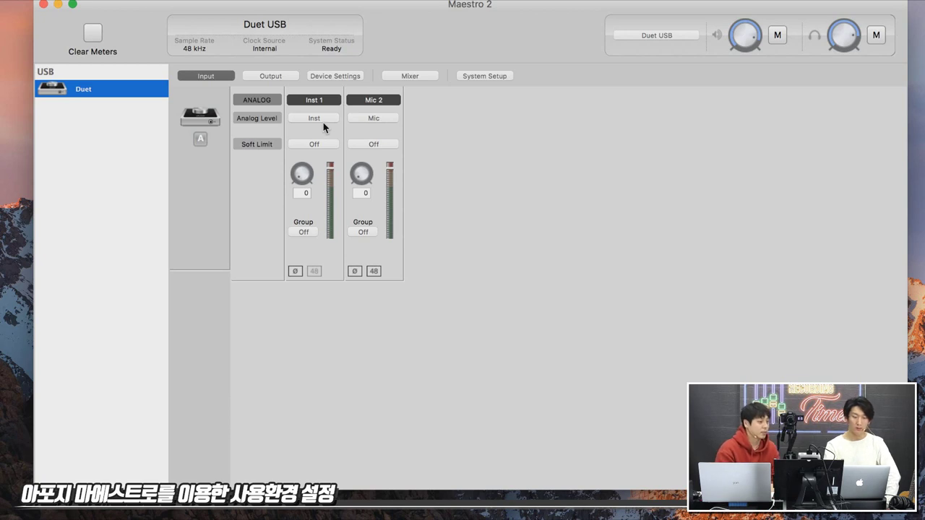
{"action": "left_click", "coordinate": [323, 122]}
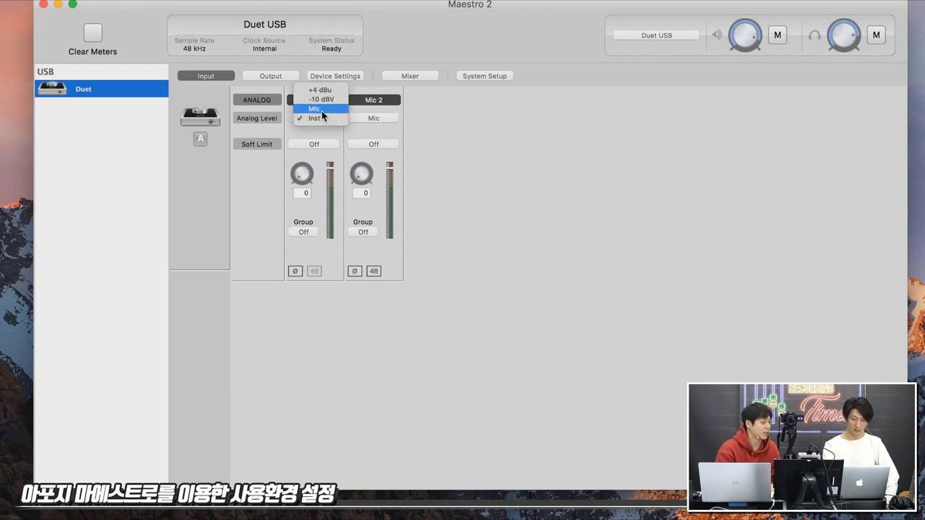
{"action": "left_click", "coordinate": [321, 110]}
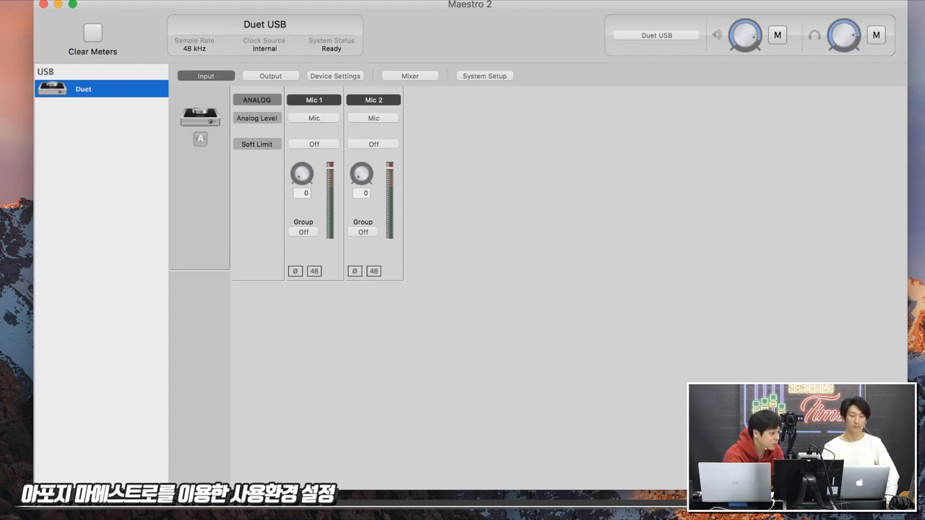
{"action": "left_click", "coordinate": [13, 0]}
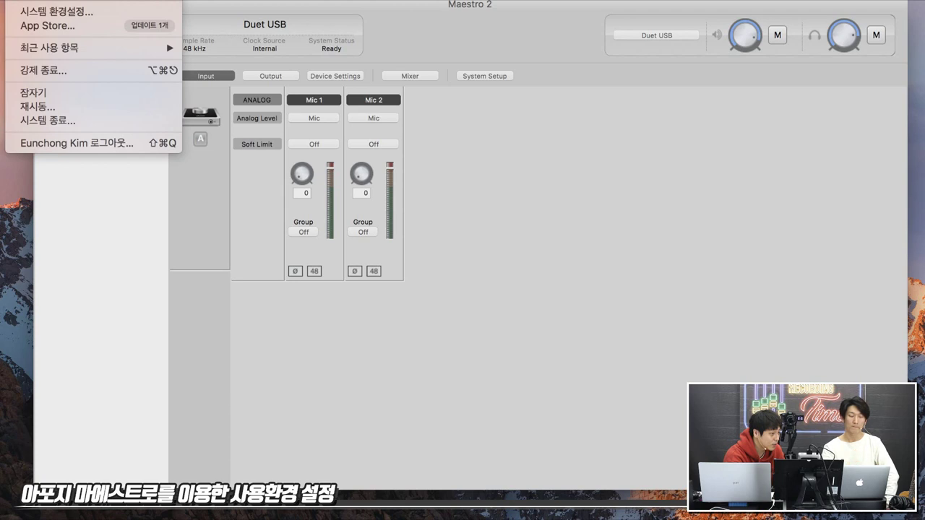
{"action": "left_click", "coordinate": [462, 39]}
Step: Keep the first input's analog level at Mic and switch its 48 V phantom power on and off again
{"action": "left_click", "coordinate": [333, 120]}
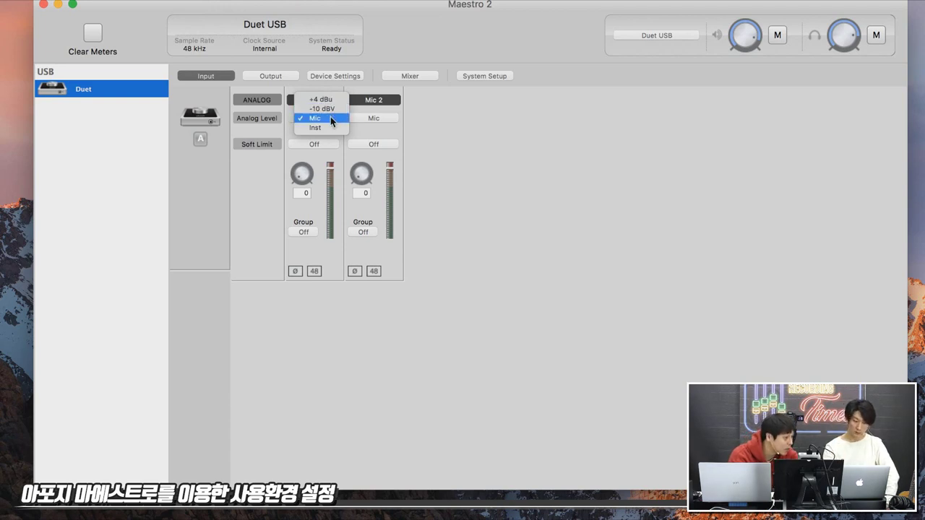
{"action": "left_click", "coordinate": [306, 323]}
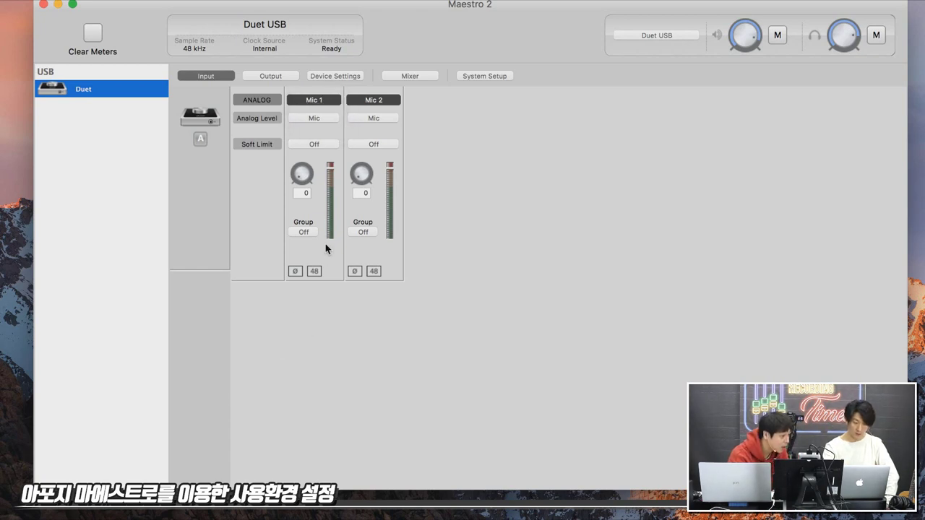
{"action": "left_click", "coordinate": [315, 273]}
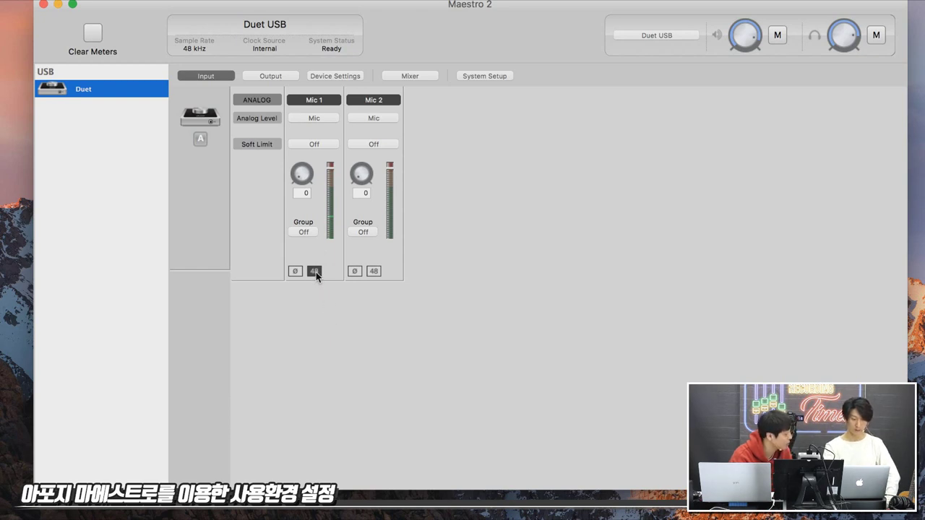
{"action": "left_click", "coordinate": [316, 271]}
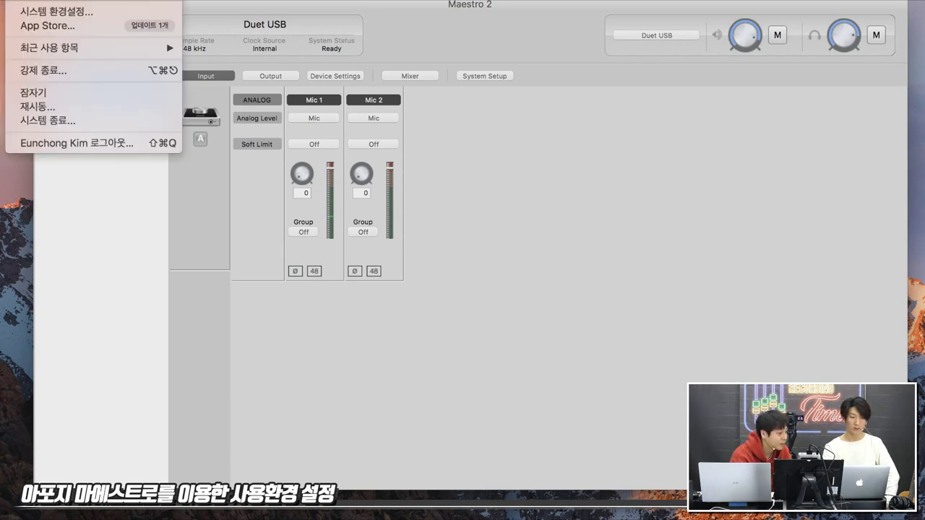
Step: Check the selected output and input devices in the macOS Sound preferences and close the preferences window
{"action": "left_click", "coordinate": [34, 14]}
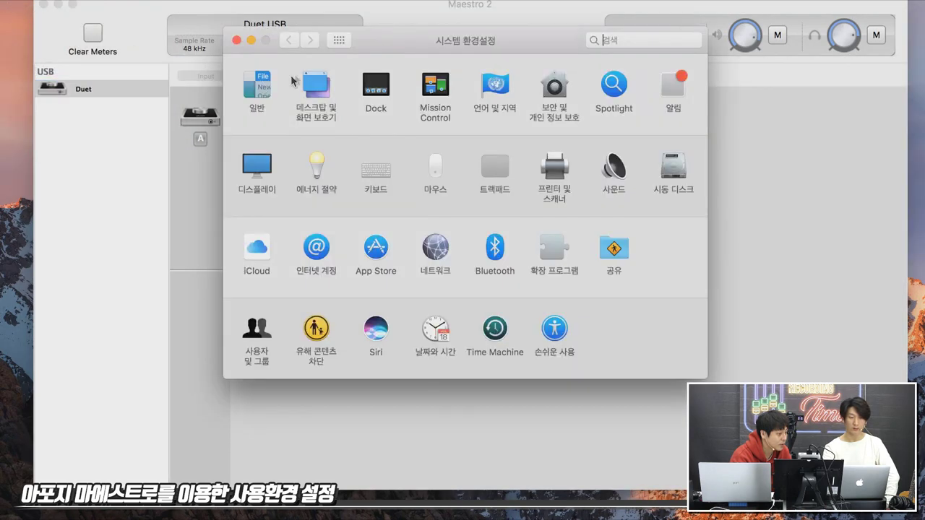
{"action": "left_click", "coordinate": [610, 177]}
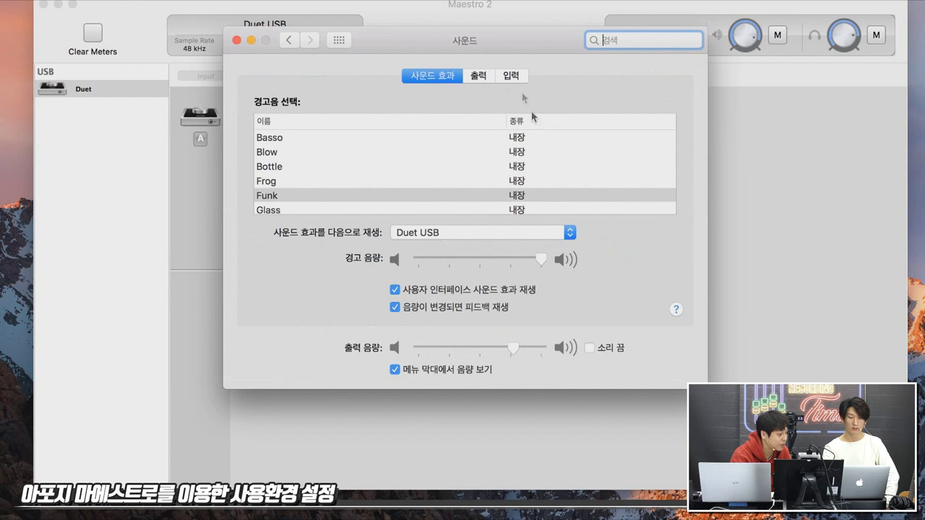
{"action": "left_click", "coordinate": [482, 75]}
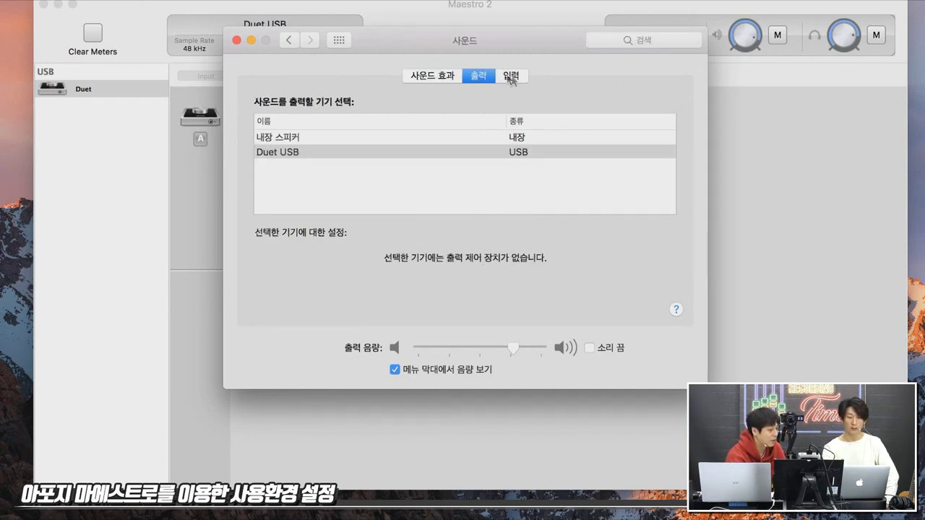
{"action": "left_click", "coordinate": [512, 75]}
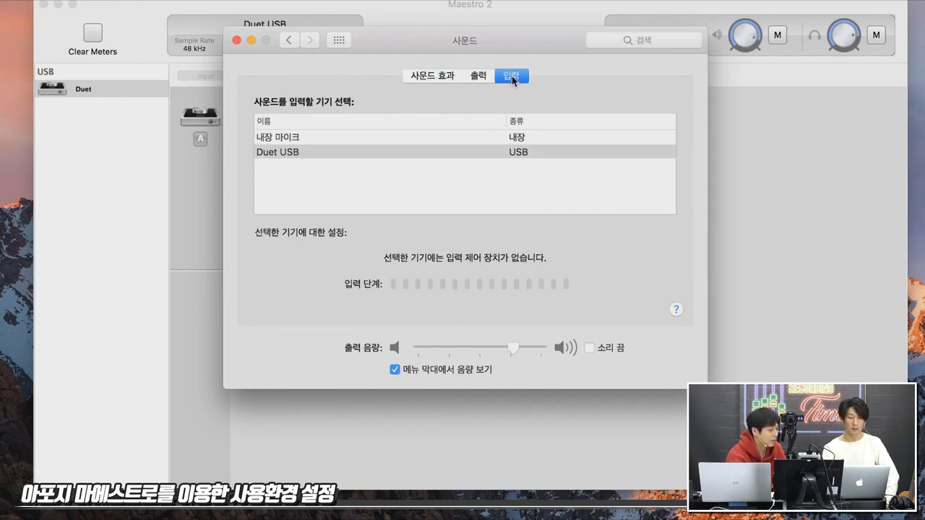
{"action": "left_click", "coordinate": [237, 41]}
Step: Launch Logic Pro X from the Applications folder
{"action": "mouse_move", "coordinate": [922, 300]}
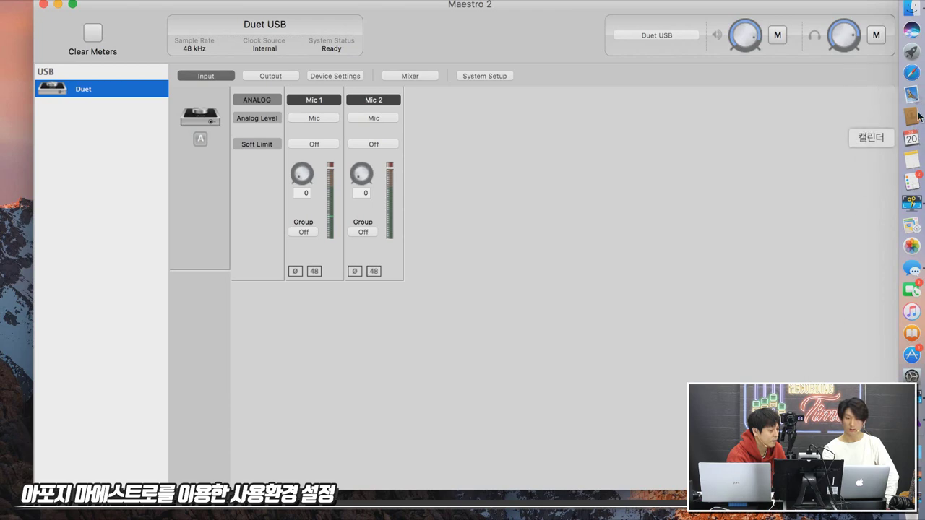
{"action": "left_click", "coordinate": [912, 9]}
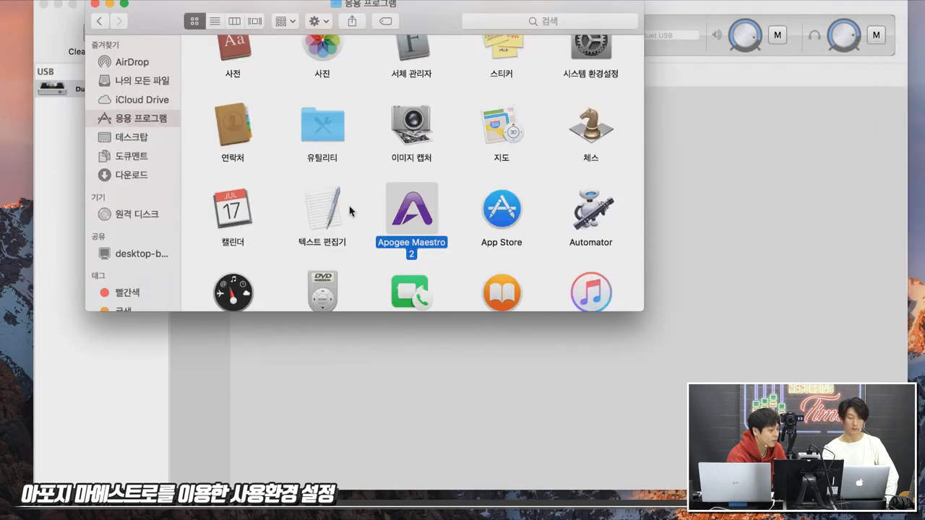
{"action": "scroll", "coordinate": [350, 211], "scroll_direction": "down", "scroll_amount": 5}
{"action": "left_click", "coordinate": [334, 245]}
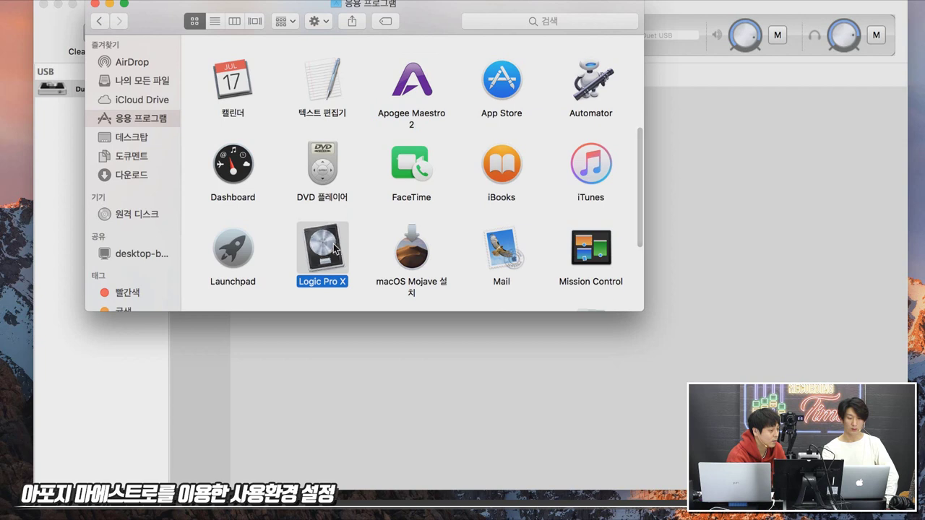
{"action": "double_click", "coordinate": [333, 244]}
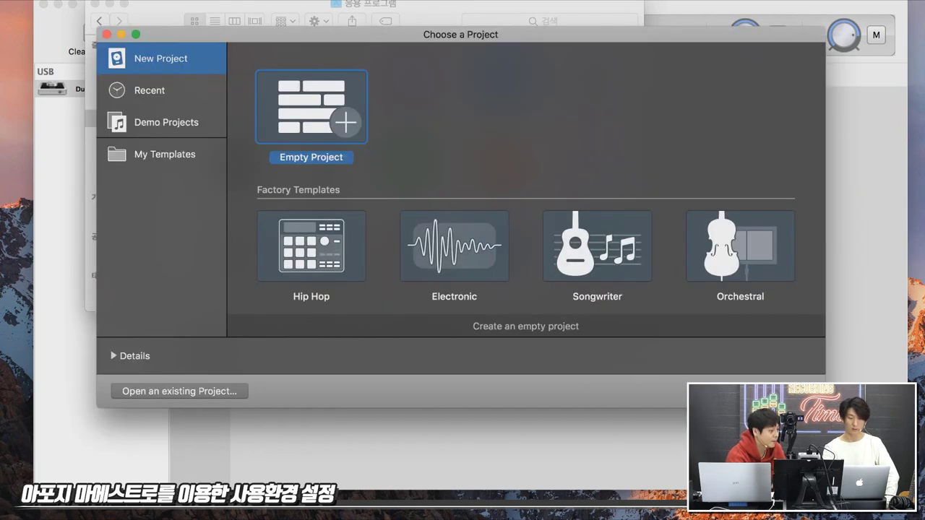
Step: Create a new project with one audio track using Input 1 and Output 1 + 2
{"action": "key", "text": "Escape"}
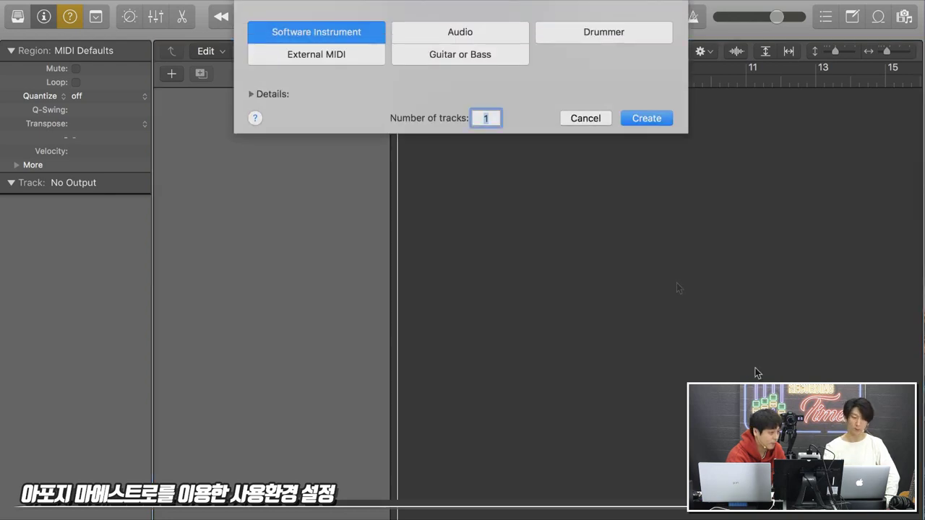
{"action": "left_click", "coordinate": [486, 41]}
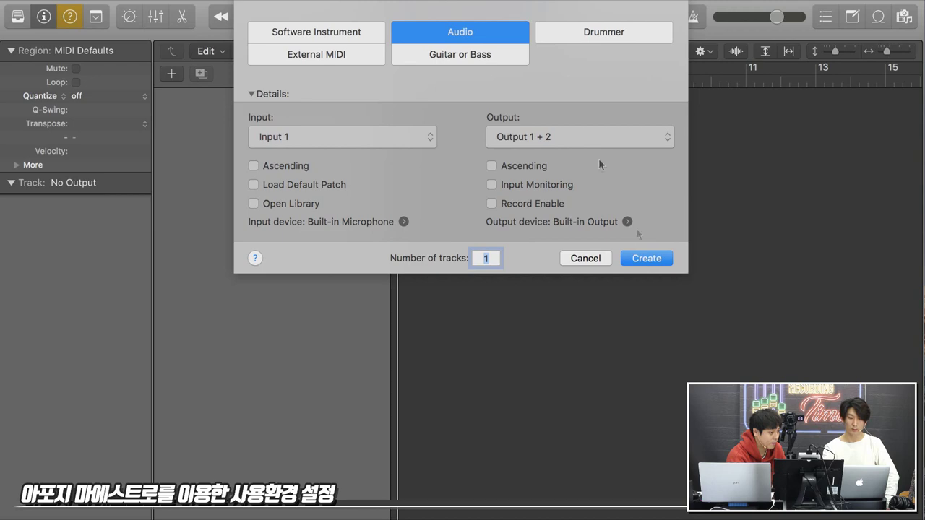
{"action": "left_click", "coordinate": [653, 264]}
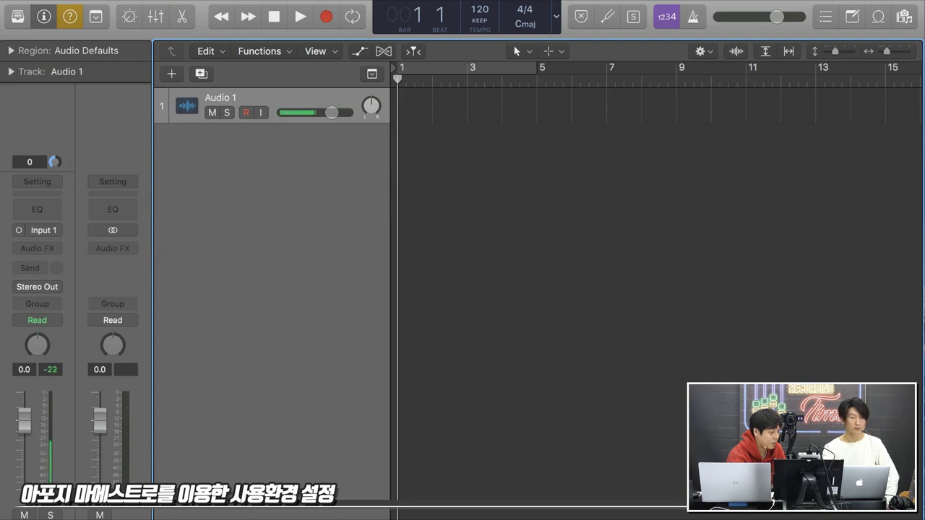
Step: Set both the output and input device to Duet USB in Logic's audio preferences and switch off Quick Help
{"action": "left_click", "coordinate": [61, 0]}
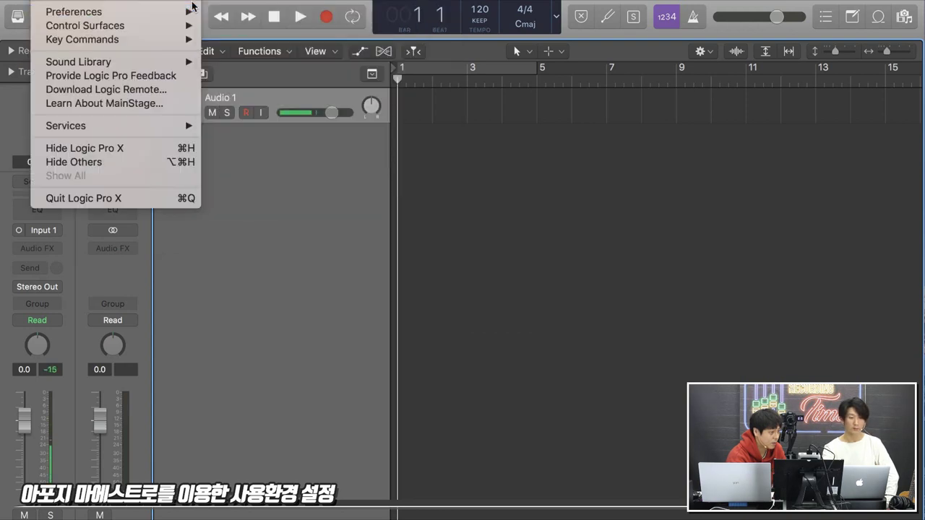
{"action": "mouse_move", "coordinate": [190, 10]}
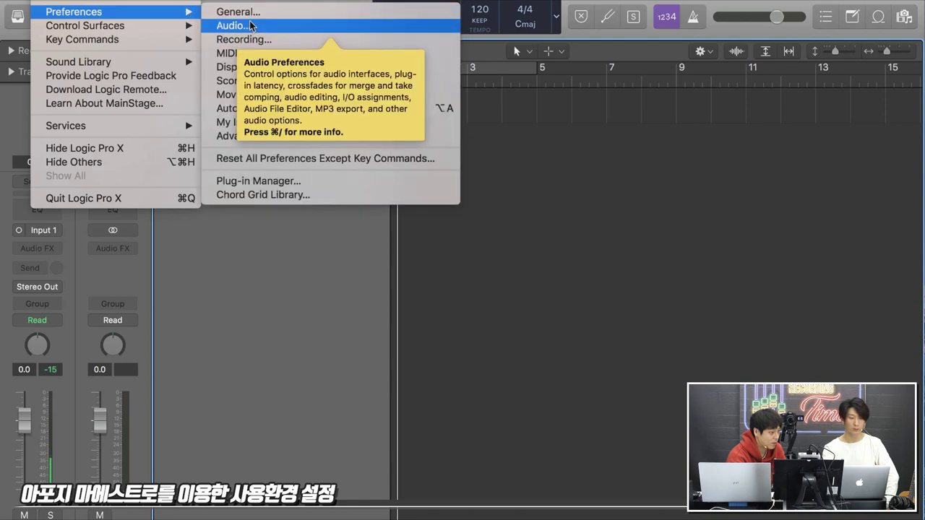
{"action": "left_click", "coordinate": [250, 26]}
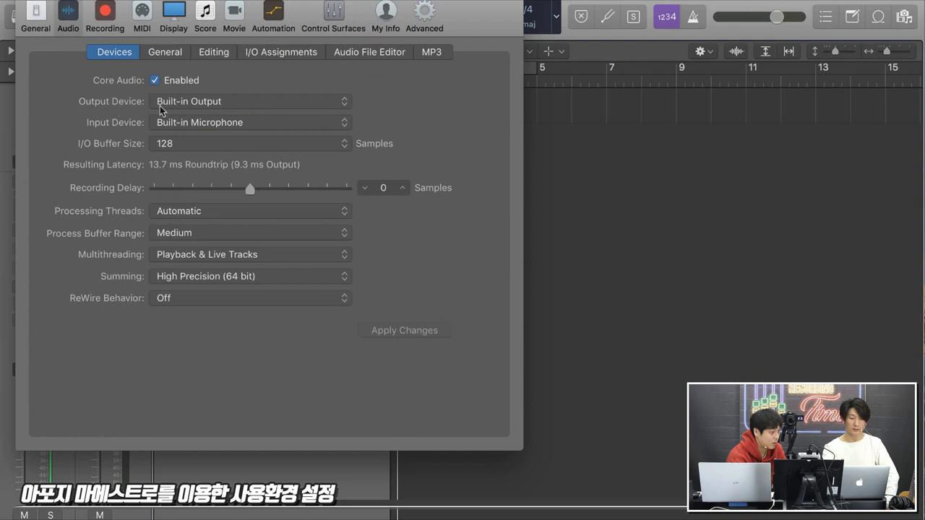
{"action": "left_click", "coordinate": [342, 107]}
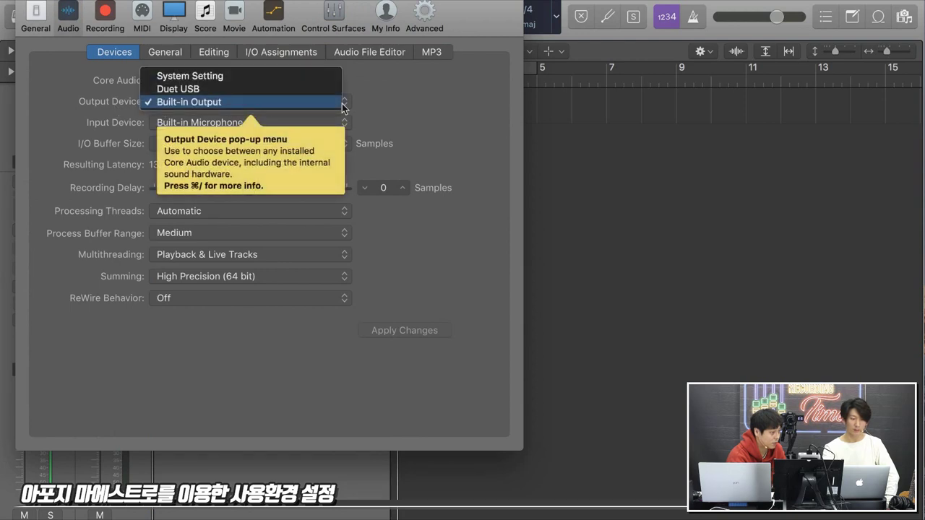
{"action": "left_click", "coordinate": [327, 92]}
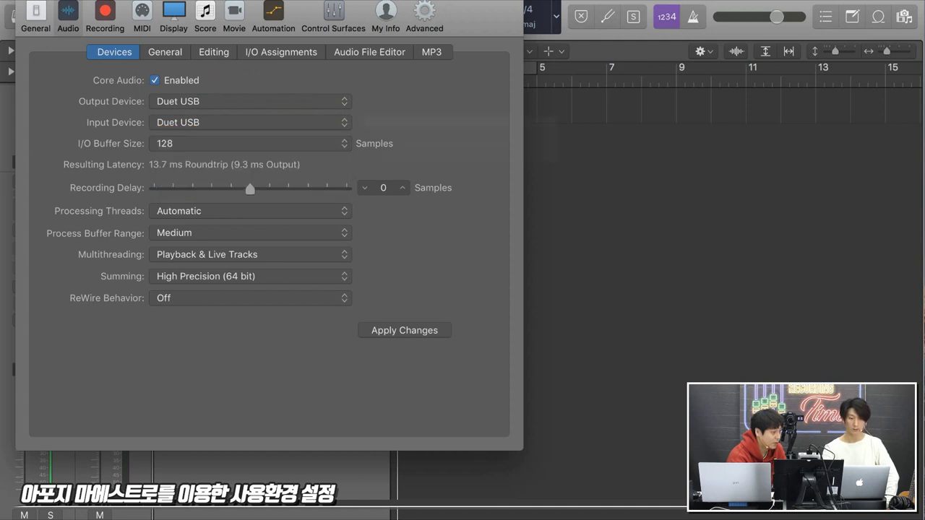
{"action": "key", "text": "super+w"}
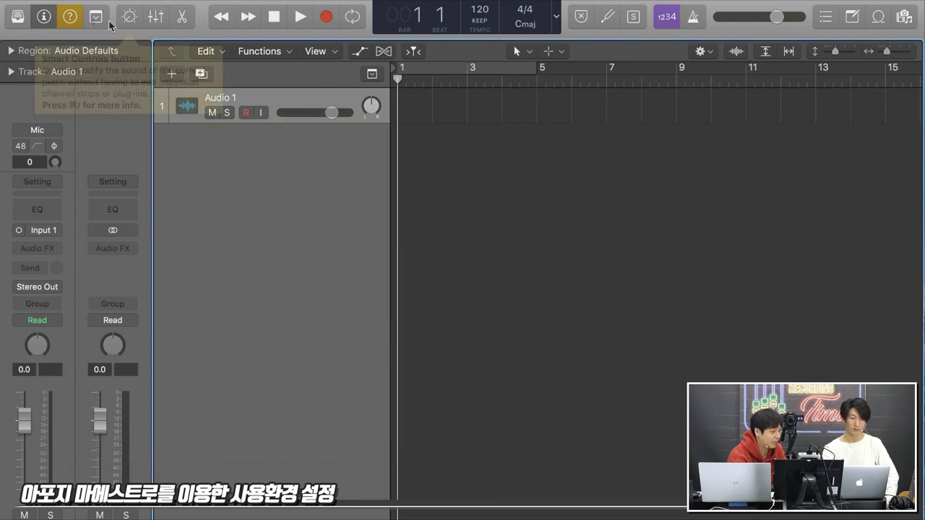
{"action": "left_click", "coordinate": [70, 16]}
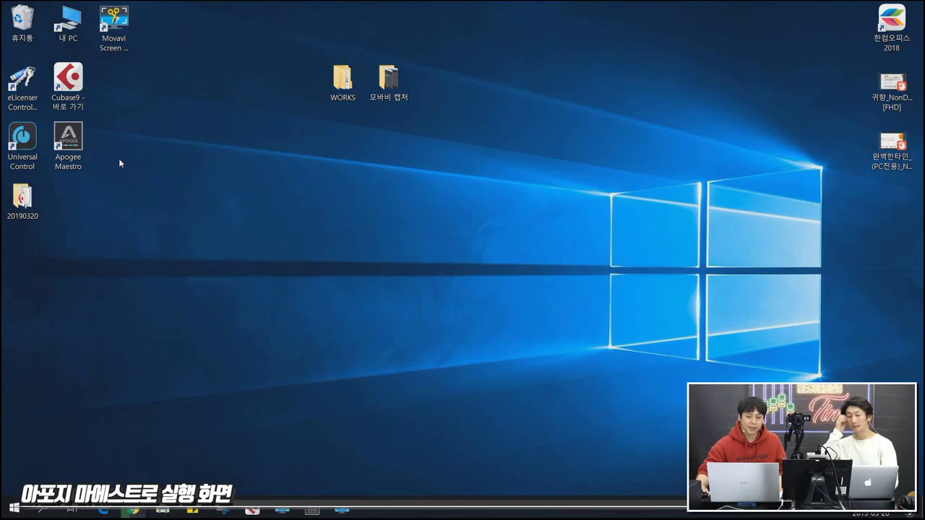
Step: Launch Apogee Maestro from the Windows desktop and shift its window slightly up and to the left
{"action": "double_click", "coordinate": [80, 150]}
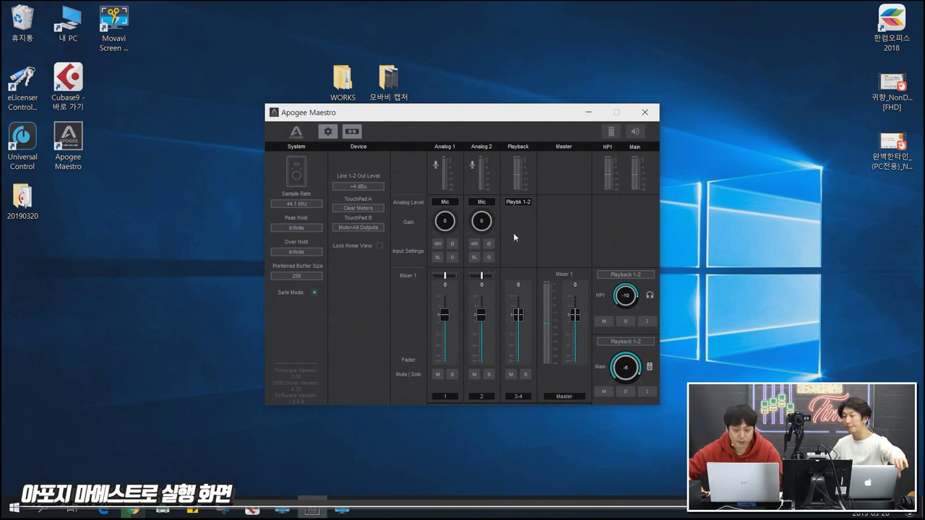
{"action": "left_click_drag", "start_coordinate": [521, 117], "coordinate": [482, 106]}
Step: Hide and show the System and Device sections in Maestro, and try out the Analog 1 fader of Mixer 1
{"action": "left_click", "coordinate": [290, 124]}
{"action": "left_click", "coordinate": [291, 125]}
{"action": "left_click", "coordinate": [291, 124]}
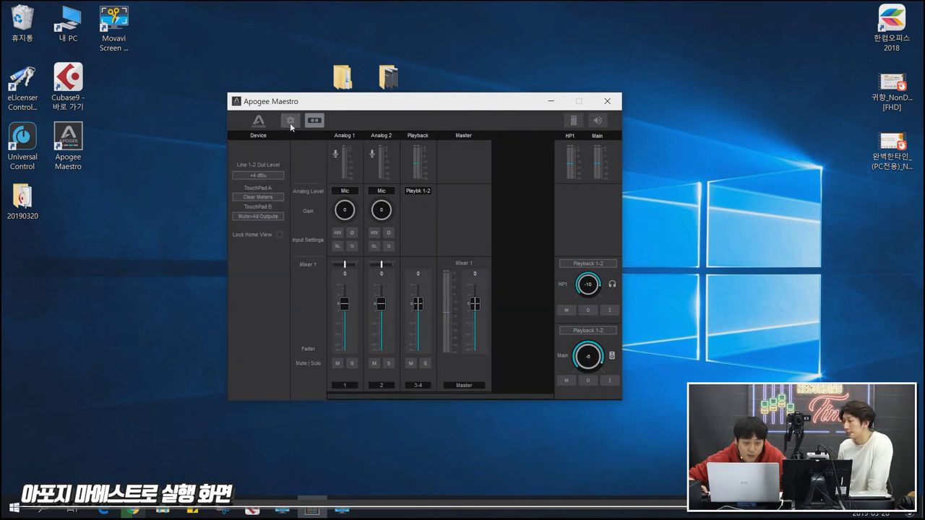
{"action": "left_click", "coordinate": [291, 124]}
{"action": "left_click", "coordinate": [319, 125]}
{"action": "left_click", "coordinate": [315, 124]}
{"action": "left_click", "coordinate": [316, 124]}
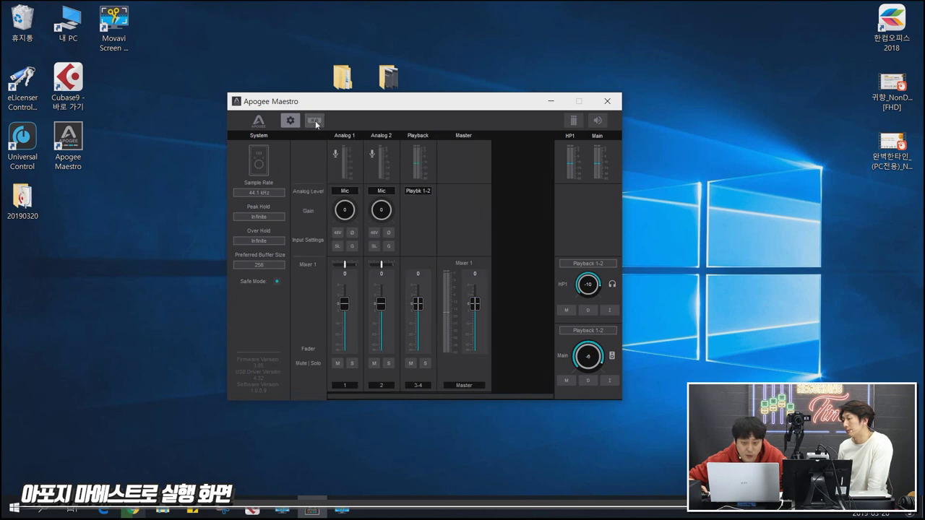
{"action": "left_click", "coordinate": [316, 124]}
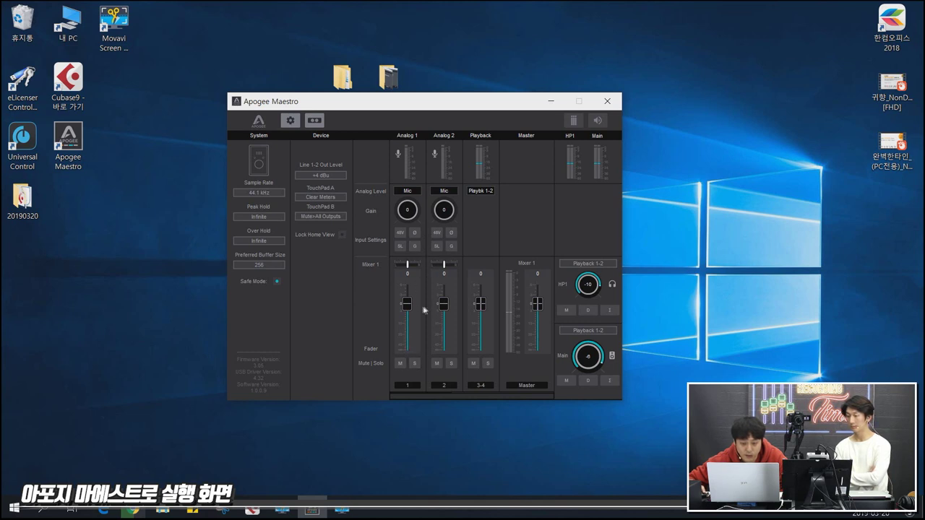
{"action": "left_click_drag", "start_coordinate": [408, 304], "coordinate": [409, 305]}
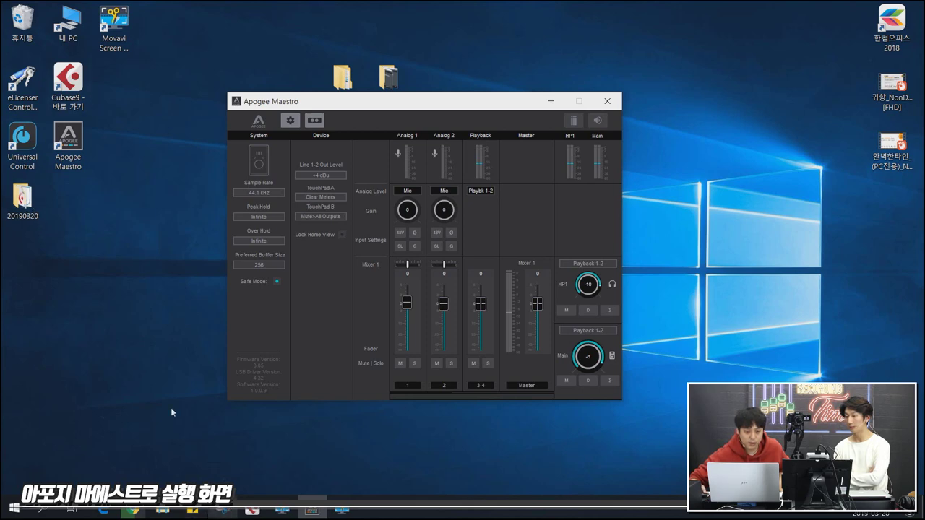
Step: Open the Cubase project 11 from the 20190320 folder on the desktop
{"action": "left_click", "coordinate": [33, 207]}
{"action": "double_click", "coordinate": [32, 207]}
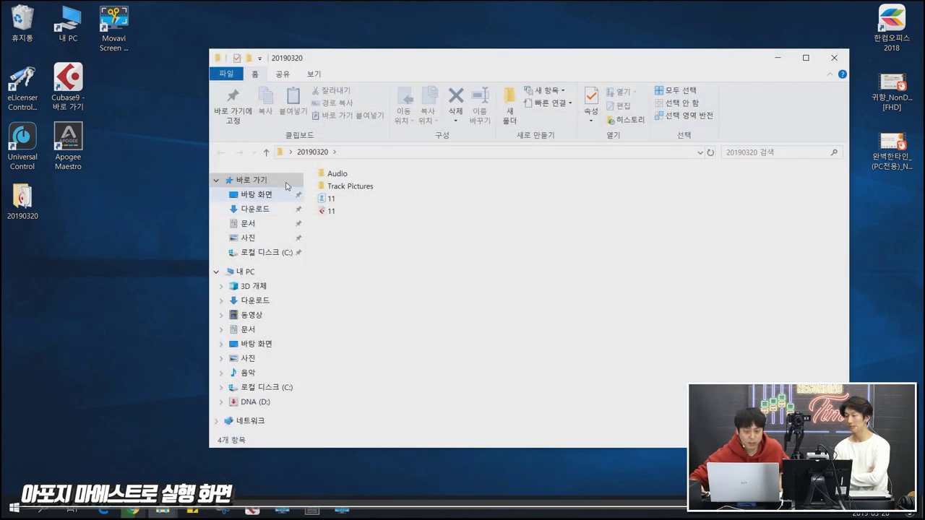
{"action": "double_click", "coordinate": [331, 211]}
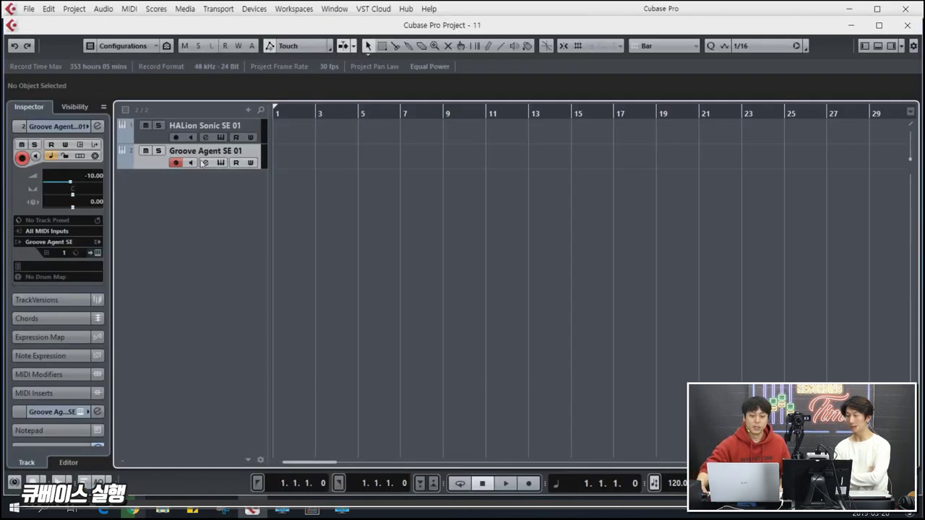
Step: Select the HALion Sonic SE 01 track and enlarge the height of both tracks in the project
{"action": "left_click", "coordinate": [162, 141]}
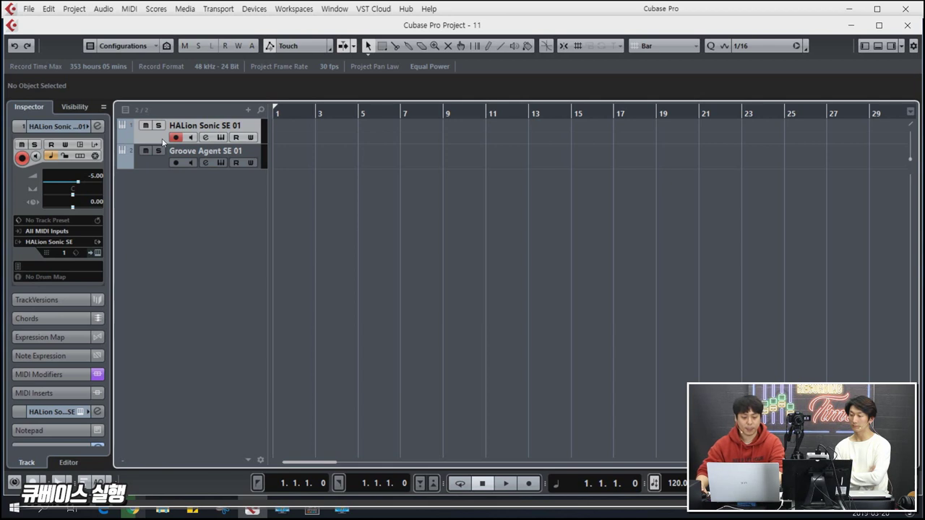
{"action": "key", "text": "shift+h"}
{"action": "key", "text": "shift+h"}
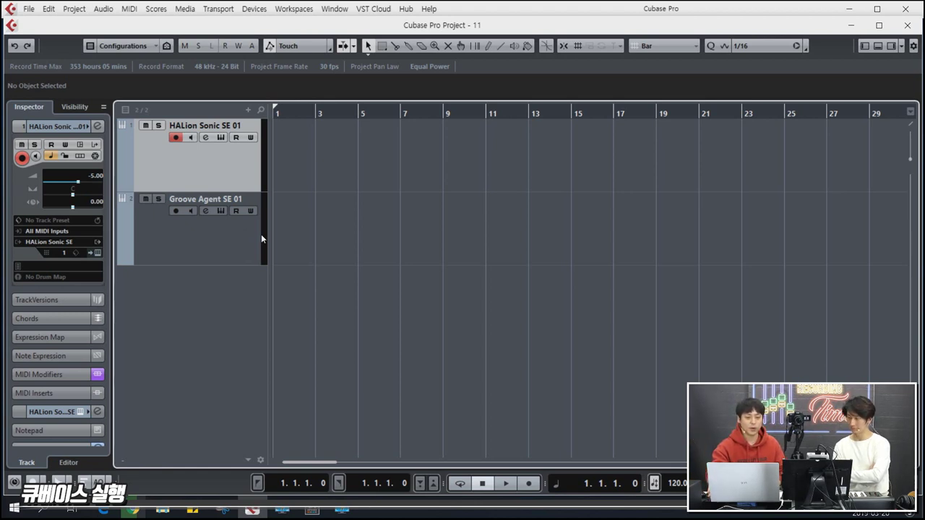
{"action": "left_click", "coordinate": [175, 259]}
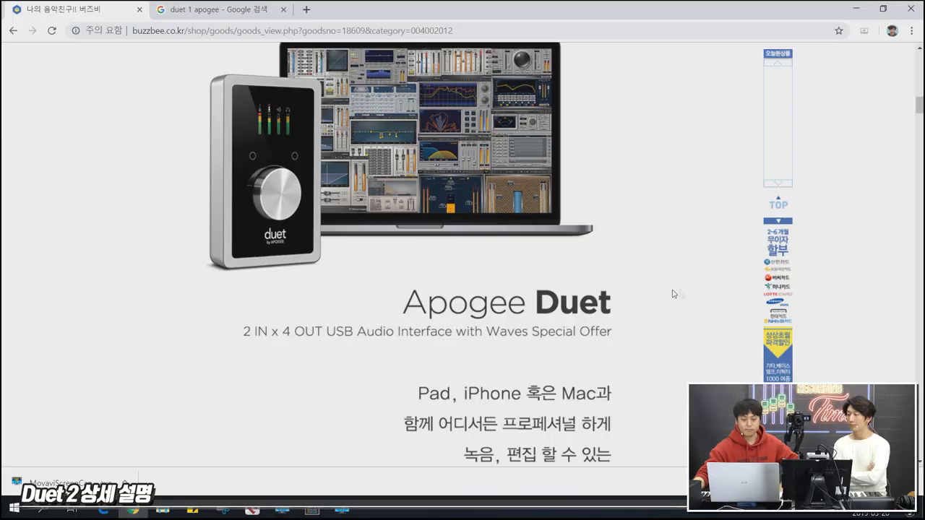
Step: Switch to the browser and read the Apogee Duet product page from its introduction through iOS compatibility to the converter quality section
{"action": "scroll", "coordinate": [647, 293], "scroll_direction": "up", "scroll_amount": 4}
{"action": "scroll", "coordinate": [647, 292], "scroll_direction": "down", "scroll_amount": 4}
{"action": "scroll", "coordinate": [649, 296], "scroll_direction": "down", "scroll_amount": 7}
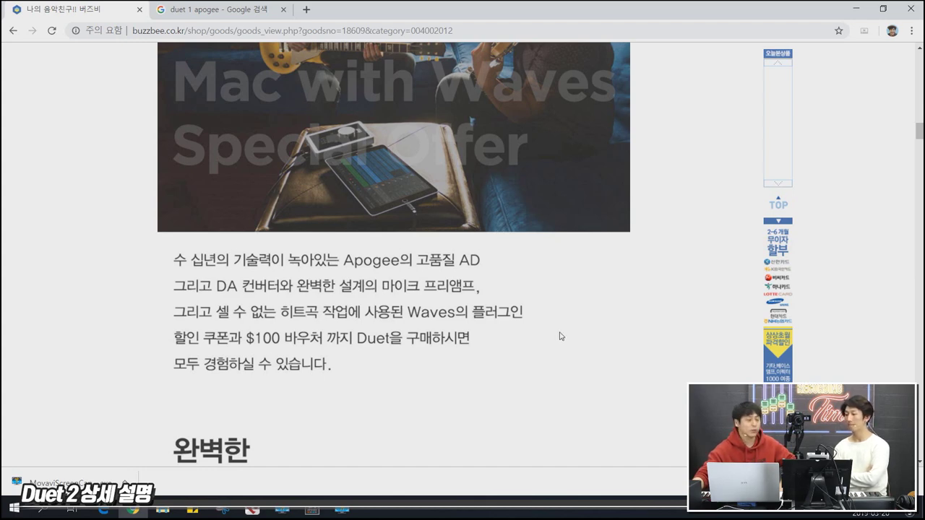
{"action": "scroll", "coordinate": [564, 338], "scroll_direction": "down", "scroll_amount": 1}
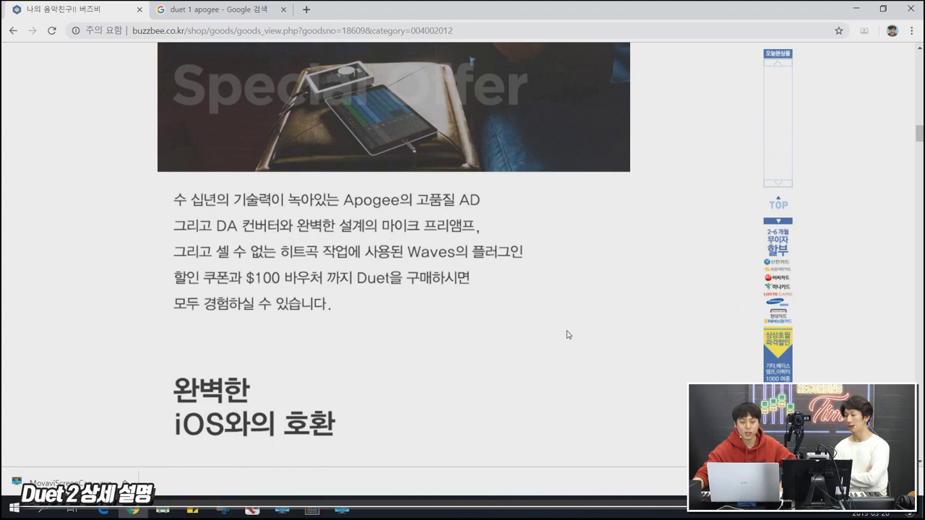
{"action": "scroll", "coordinate": [569, 335], "scroll_direction": "down", "scroll_amount": 5}
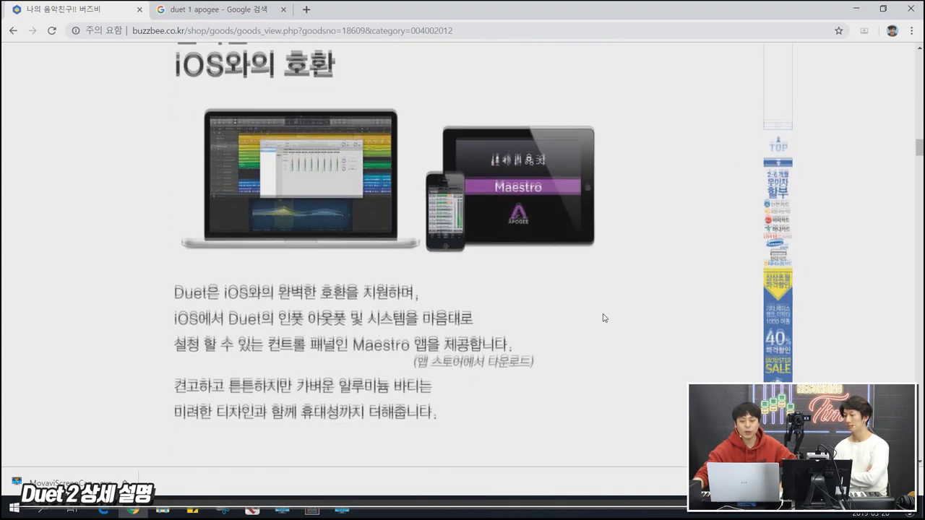
{"action": "scroll", "coordinate": [604, 318], "scroll_direction": "down", "scroll_amount": 2}
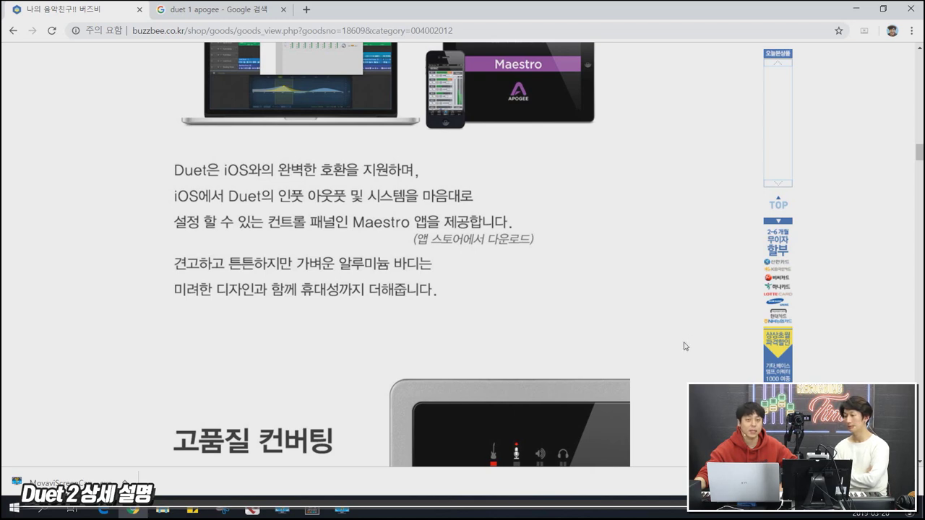
{"action": "scroll", "coordinate": [672, 359], "scroll_direction": "down", "scroll_amount": 1}
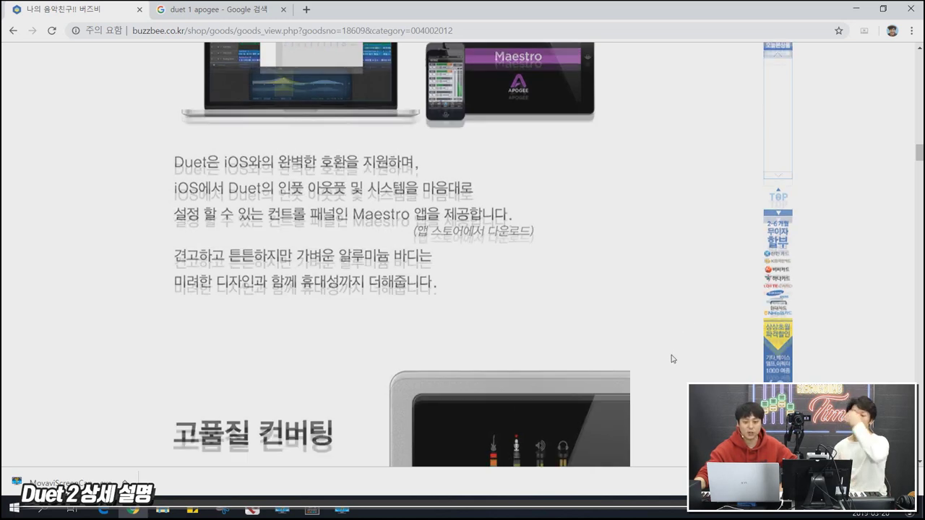
{"action": "scroll", "coordinate": [671, 359], "scroll_direction": "down", "scroll_amount": 1}
{"action": "scroll", "coordinate": [672, 359], "scroll_direction": "down", "scroll_amount": 2}
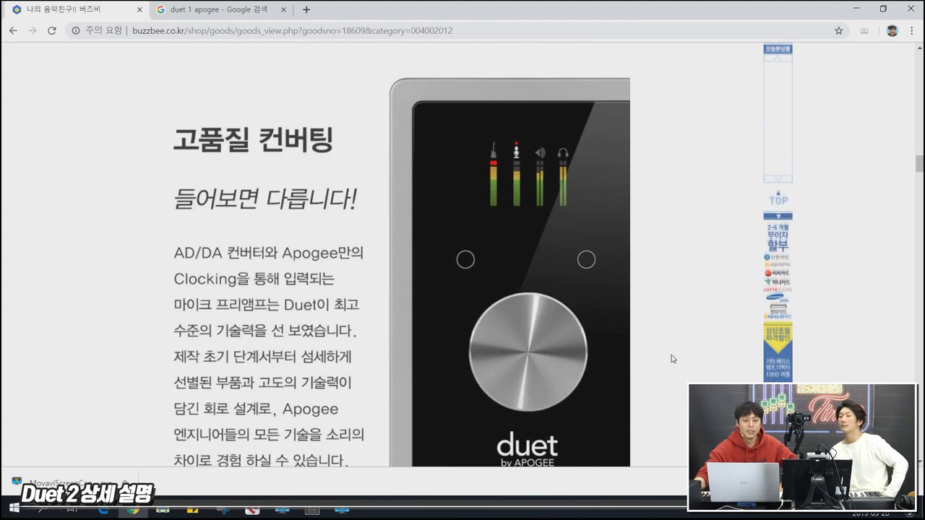
{"action": "scroll", "coordinate": [669, 356], "scroll_direction": "up", "scroll_amount": 1}
{"action": "scroll", "coordinate": [666, 352], "scroll_direction": "down", "scroll_amount": 1}
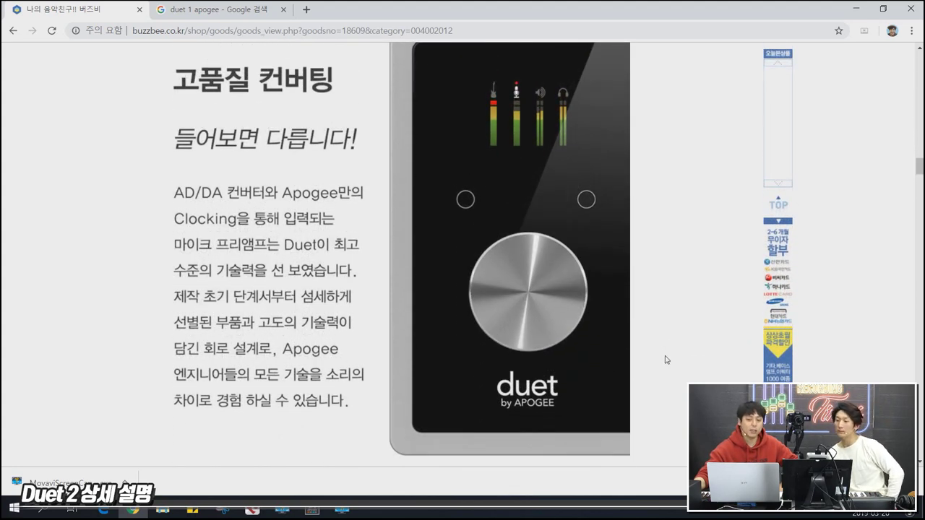
{"action": "scroll", "coordinate": [665, 360], "scroll_direction": "up", "scroll_amount": 1}
{"action": "scroll", "coordinate": [666, 363], "scroll_direction": "down", "scroll_amount": 1}
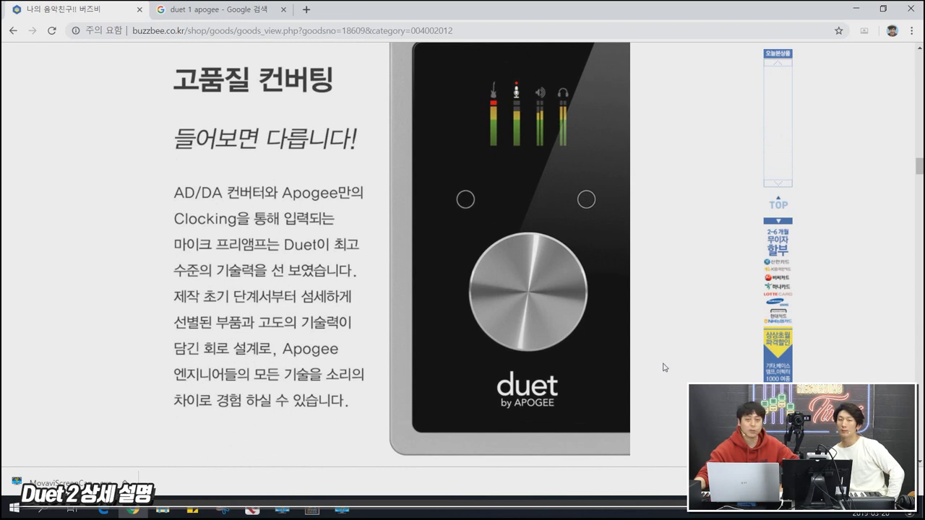
{"action": "scroll", "coordinate": [682, 355], "scroll_direction": "down", "scroll_amount": 2}
{"action": "scroll", "coordinate": [683, 355], "scroll_direction": "up", "scroll_amount": 2}
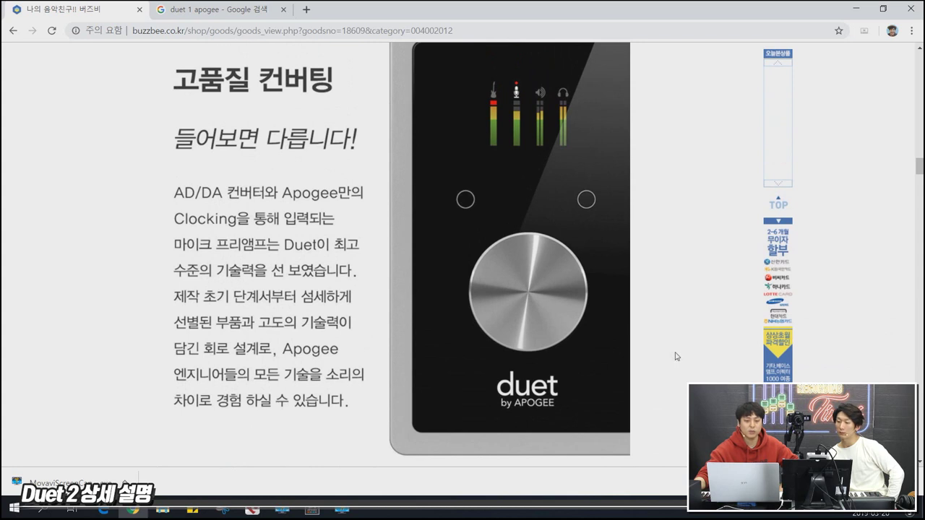